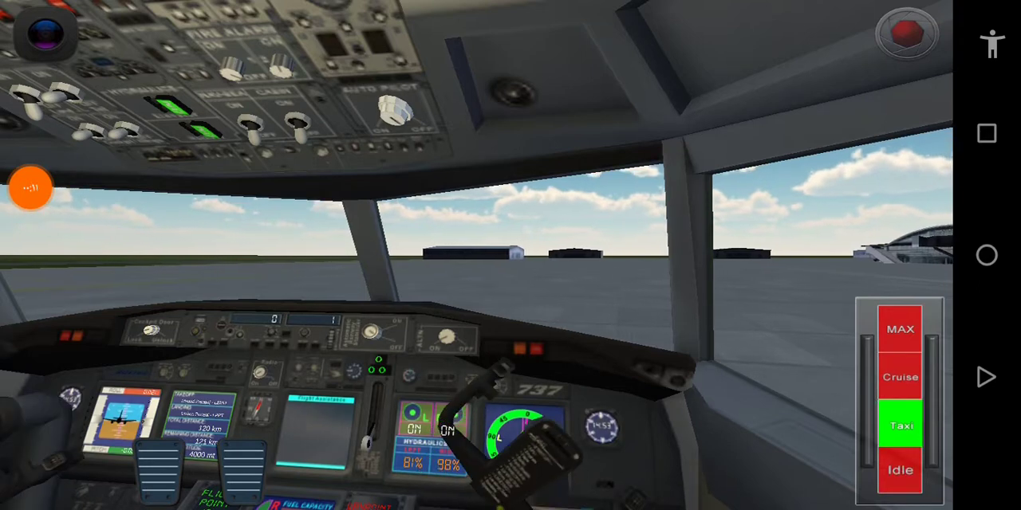
Switch from the cockpit to the Main camera behind the UPS plane
click(45, 32)
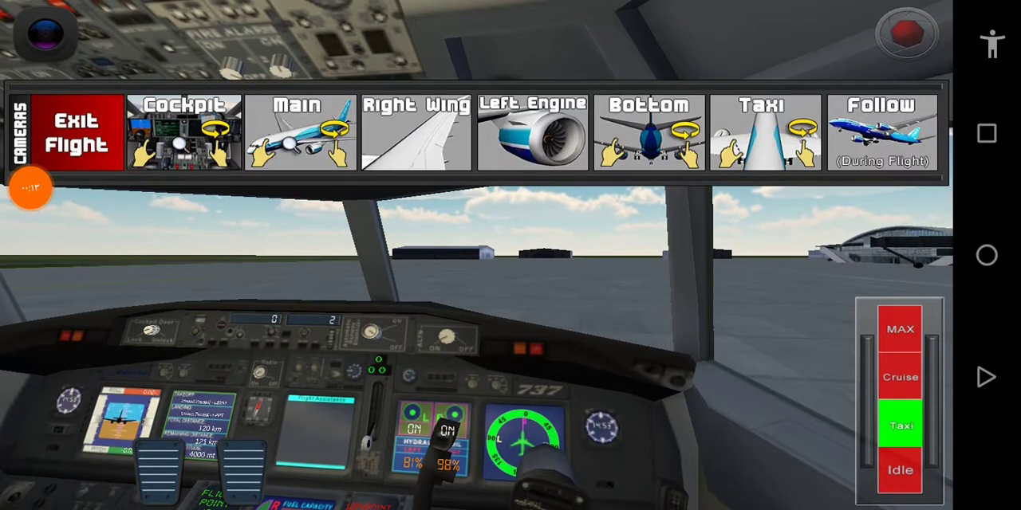
click(299, 133)
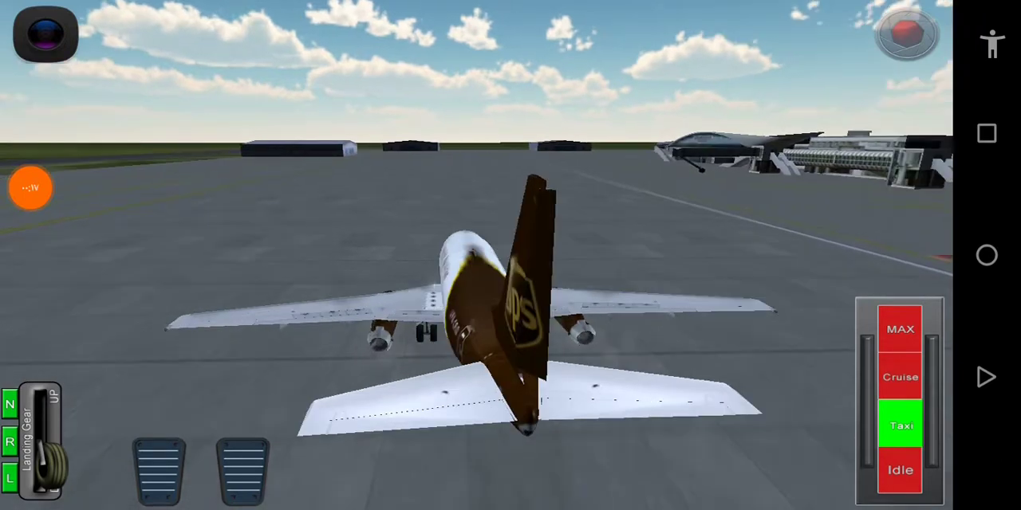
Orbit the Main camera from behind the 737, past its left side and nose, to its right side
drag(319, 240, 638, 239)
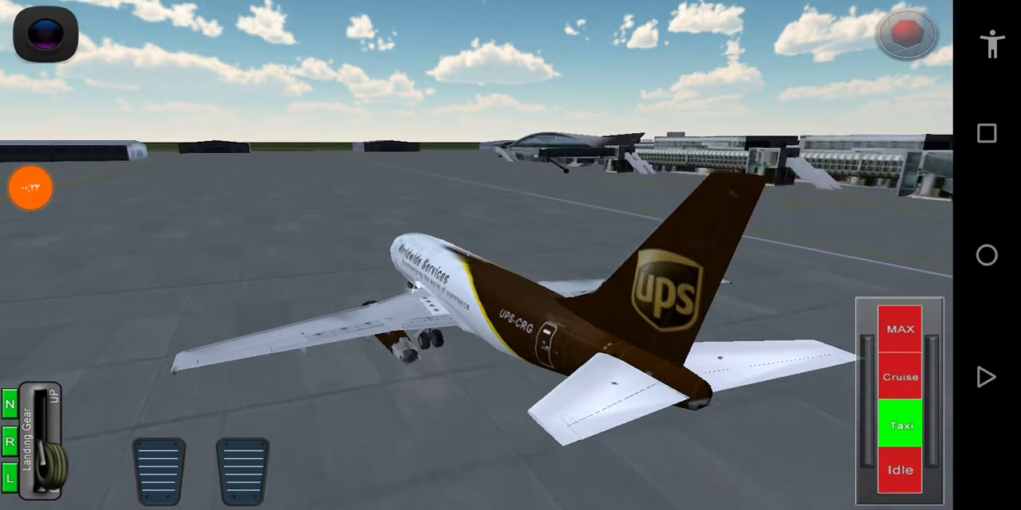
drag(319, 239, 638, 240)
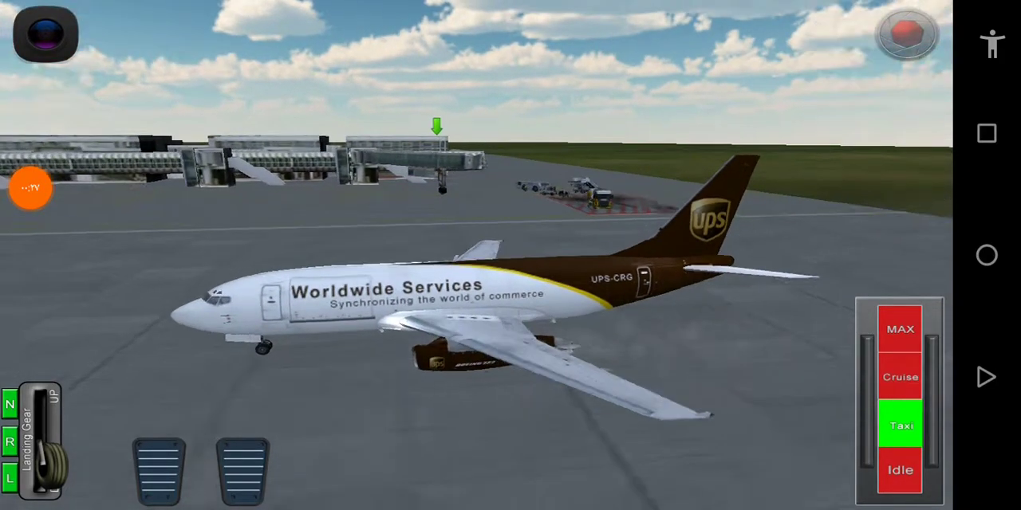
drag(319, 239, 638, 240)
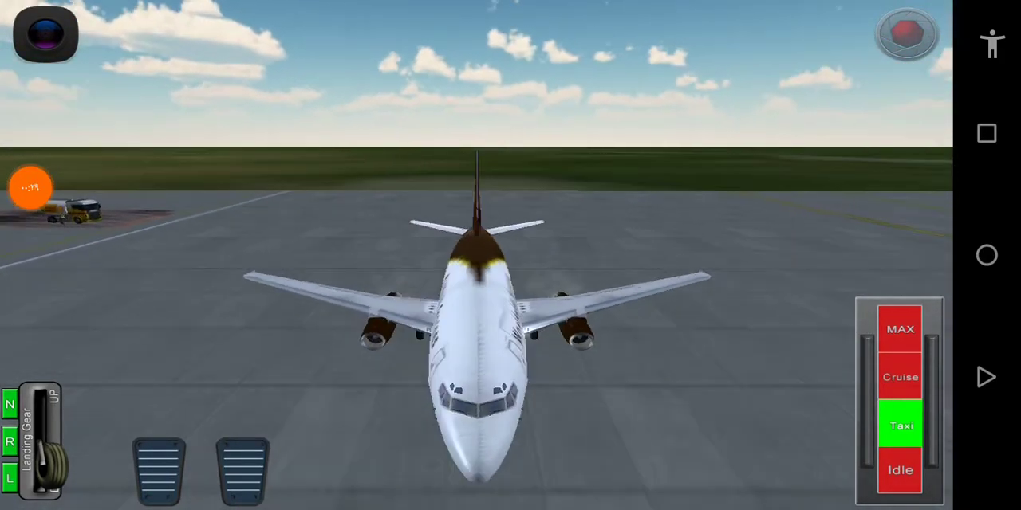
drag(319, 239, 558, 240)
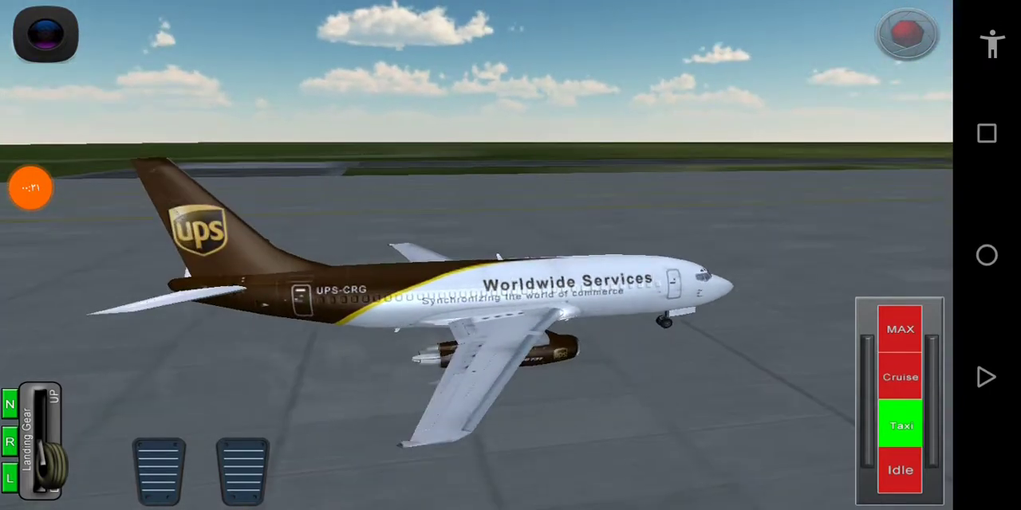
Try the Cockpit view, then the Right Wing window view, looking around through the window
click(46, 33)
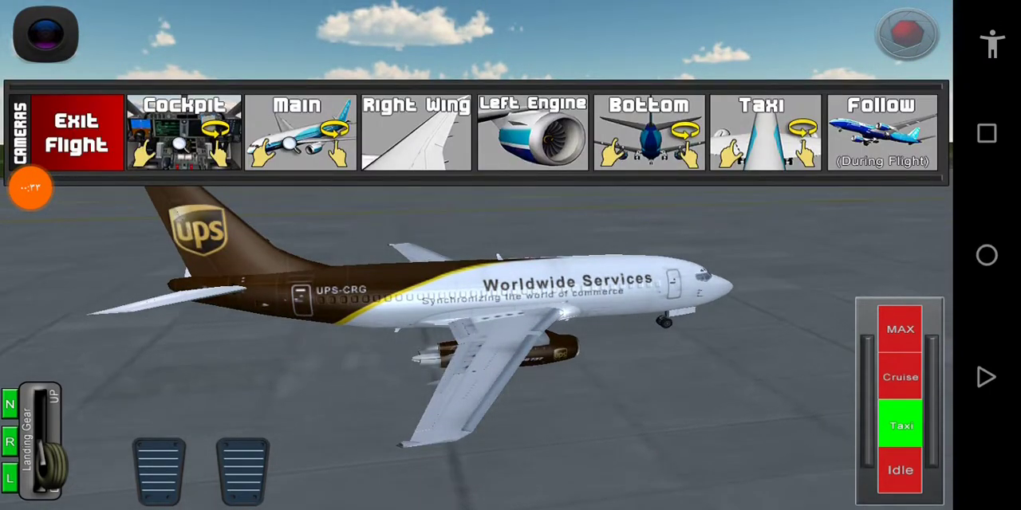
click(176, 132)
click(45, 34)
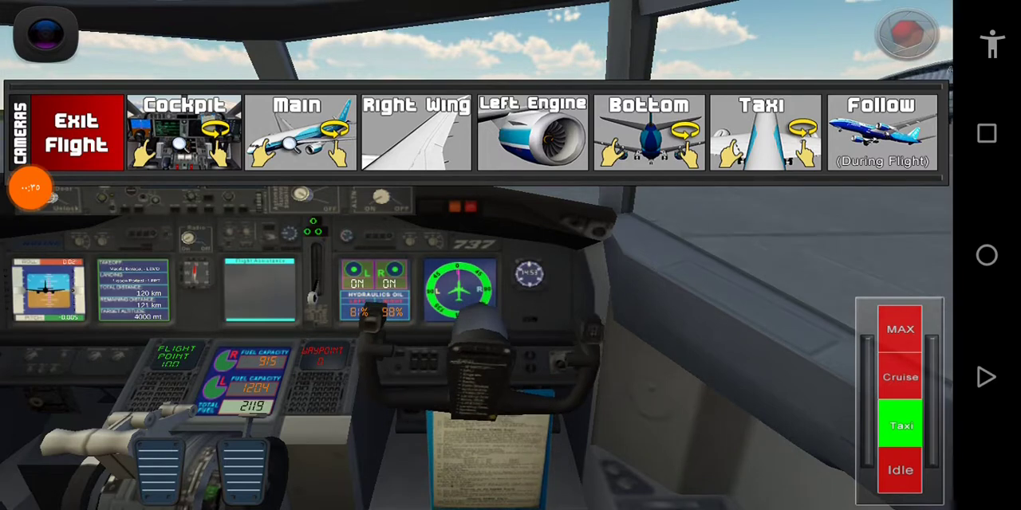
click(421, 130)
drag(510, 255, 319, 256)
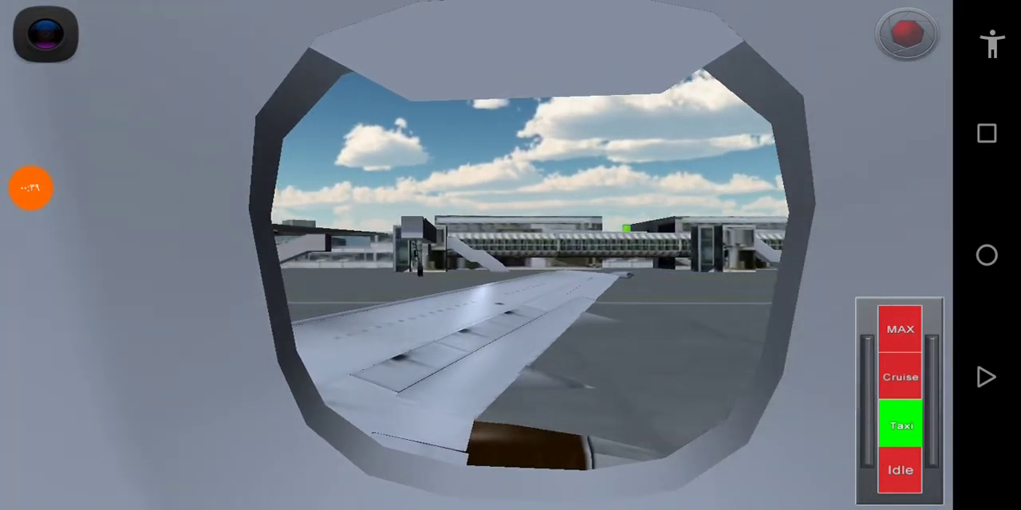
Cycle through the Main, passenger cabin and Main views, ending in the Cockpit view
click(46, 34)
click(299, 131)
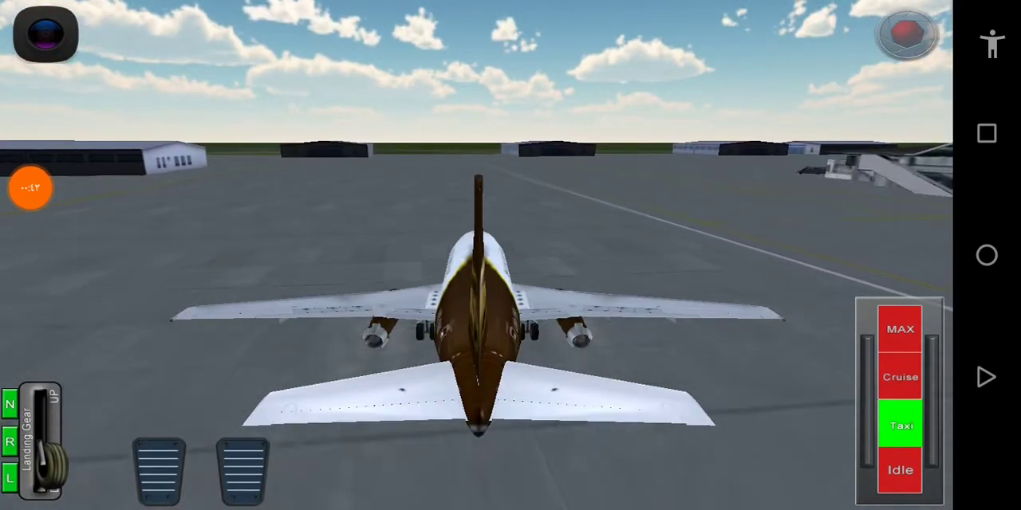
click(45, 33)
click(882, 132)
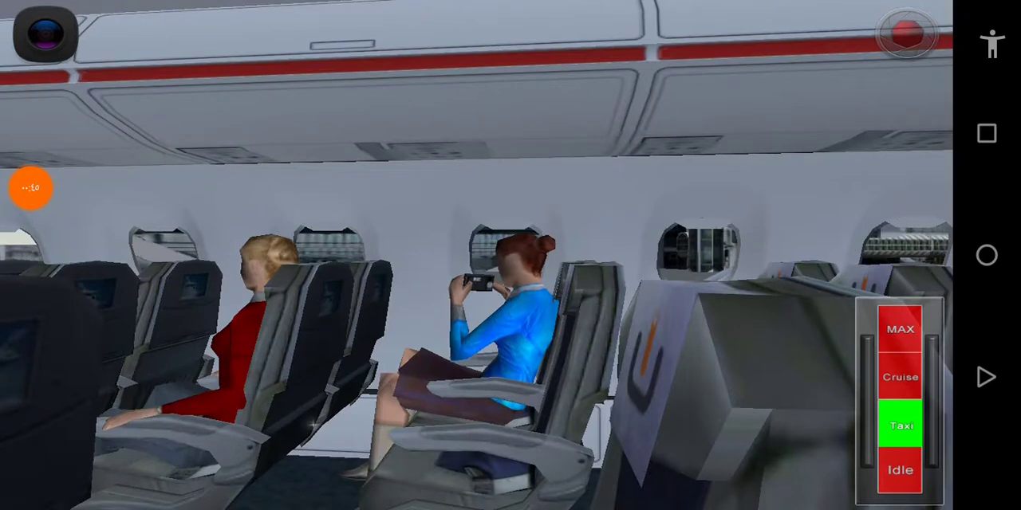
click(46, 34)
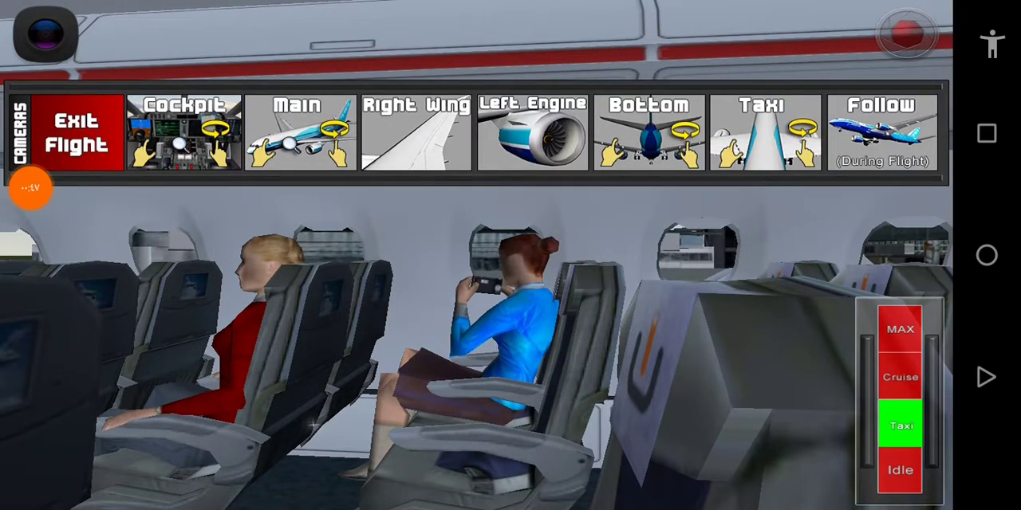
click(299, 132)
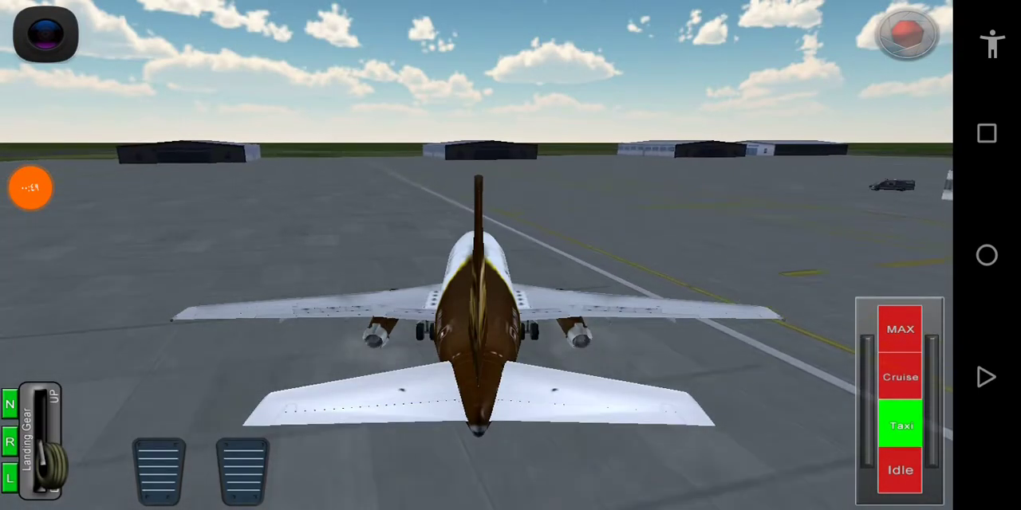
click(45, 34)
click(191, 131)
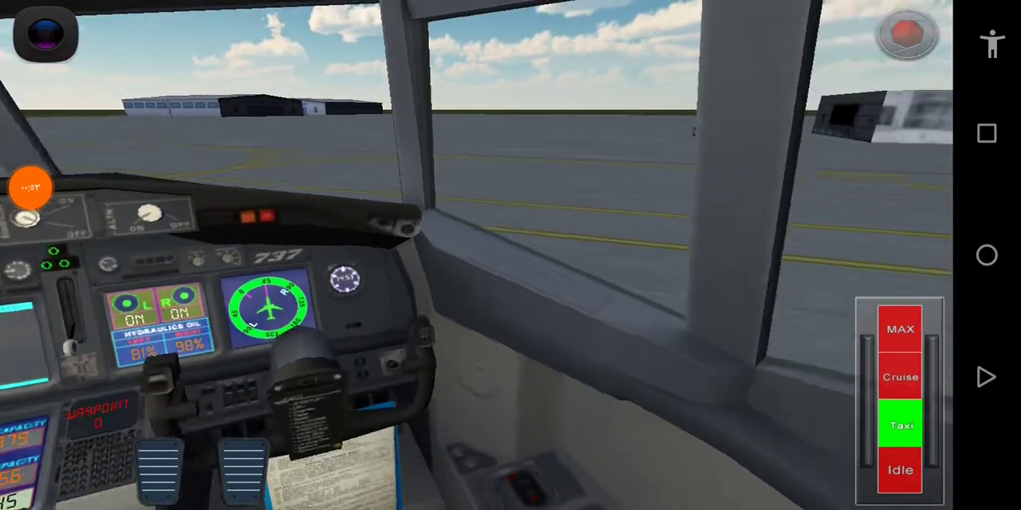
Glance out the cockpit's right window, then switch to the Follow camera behind the 737
drag(510, 239, 319, 239)
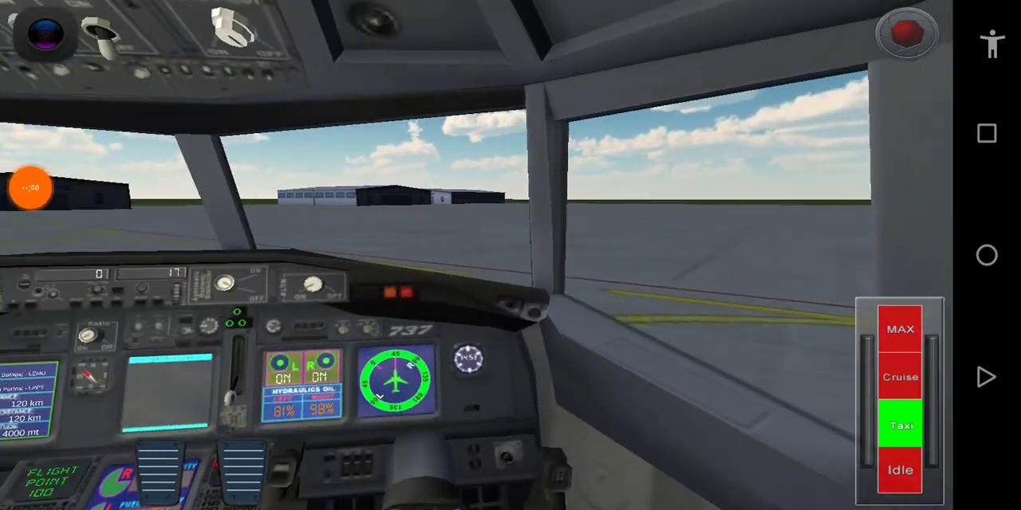
drag(638, 239, 399, 239)
click(45, 34)
click(882, 132)
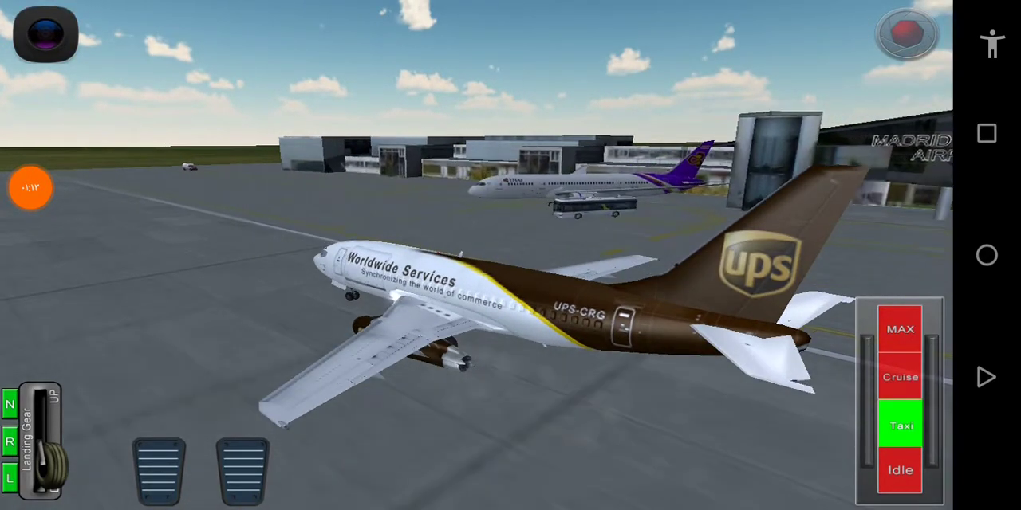
Flick to the Cockpit and then Follow cameras, and set throttle to idle to reach the threshold
click(45, 34)
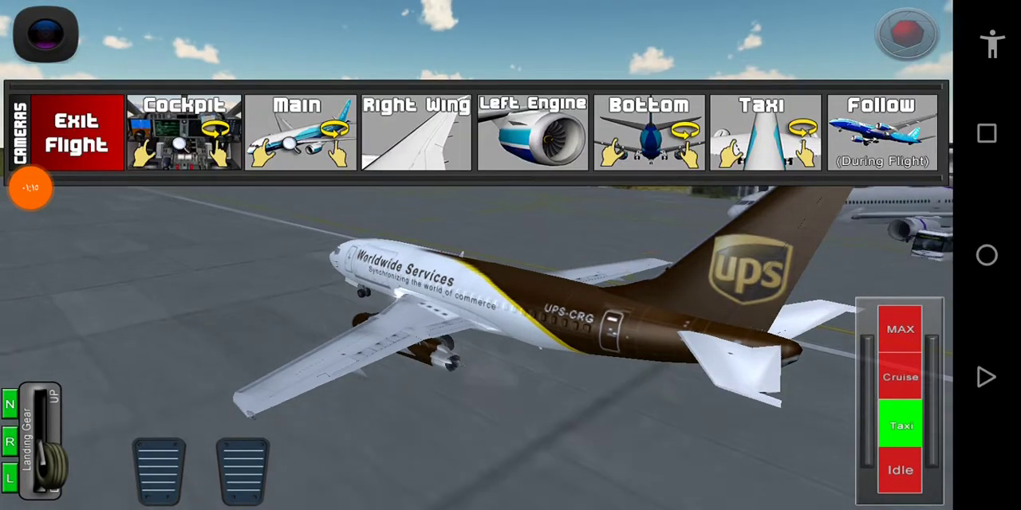
click(183, 136)
click(46, 34)
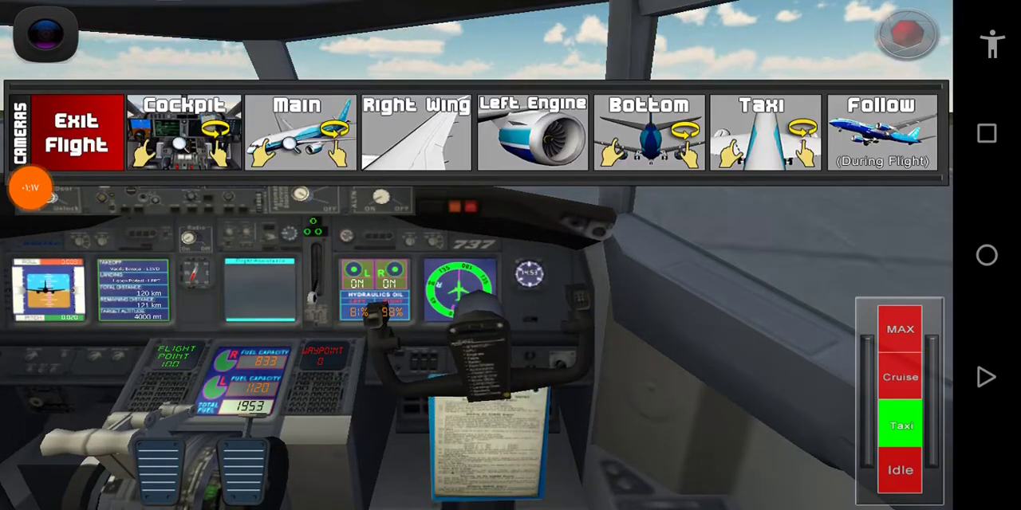
click(872, 125)
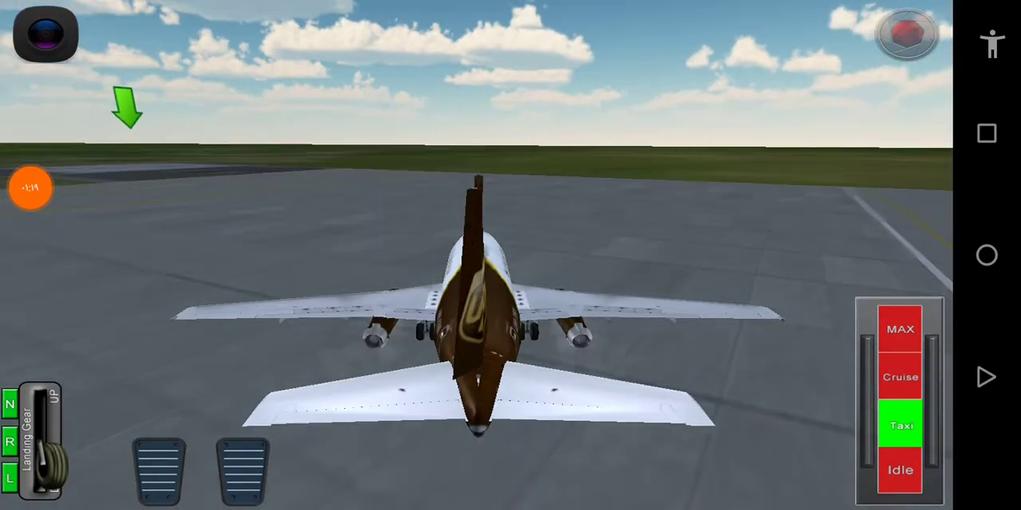
click(900, 471)
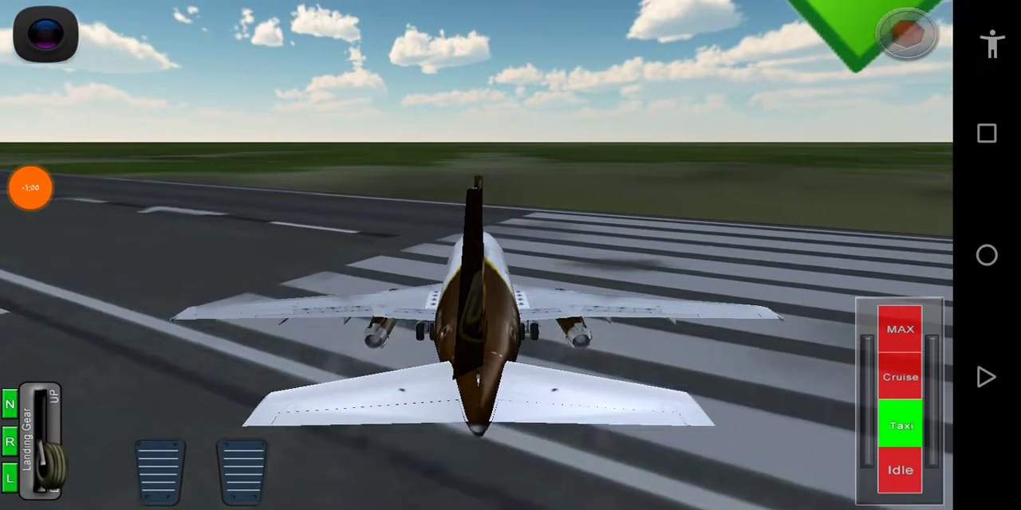
Line up on the centreline using Idle, Taxi and MAX power, settle at Idle, then choose Cockpit view
click(900, 471)
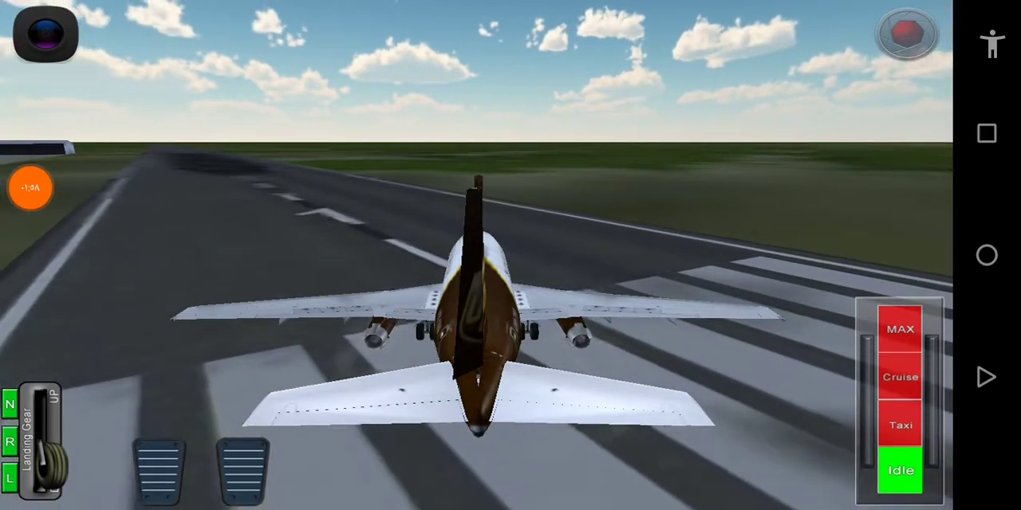
click(901, 425)
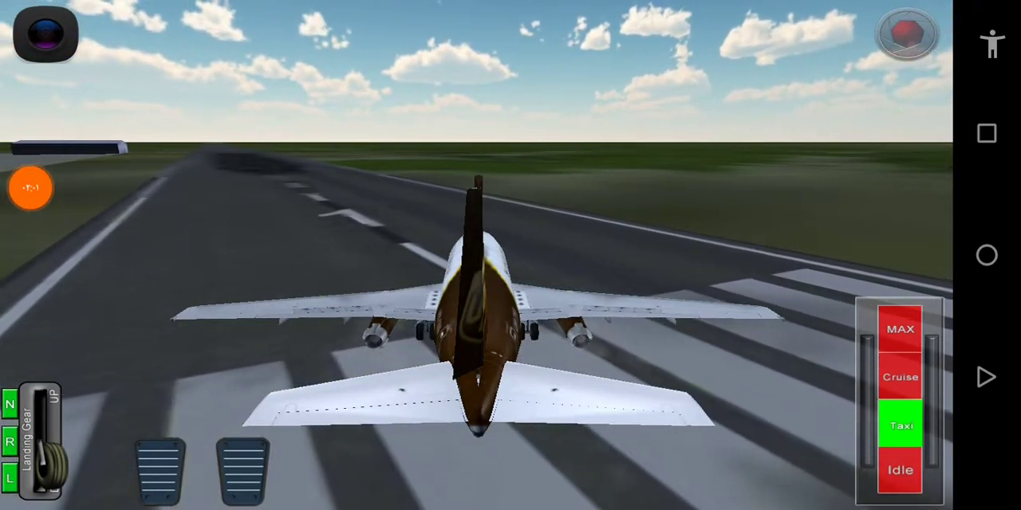
click(901, 329)
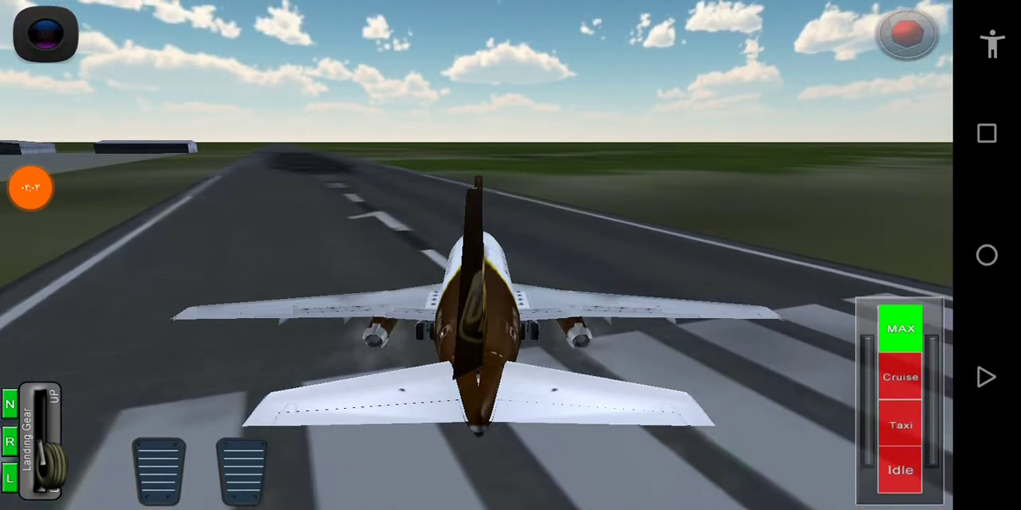
click(901, 470)
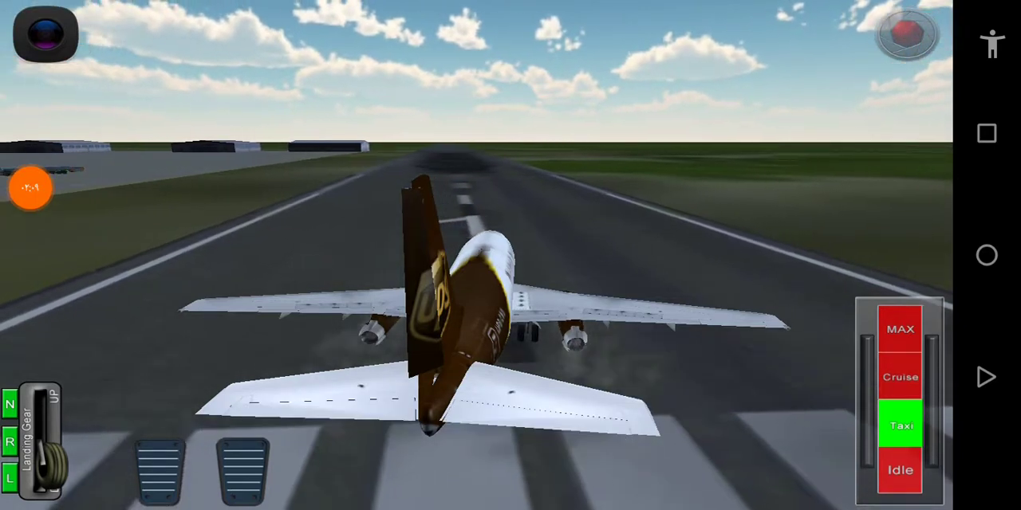
click(900, 471)
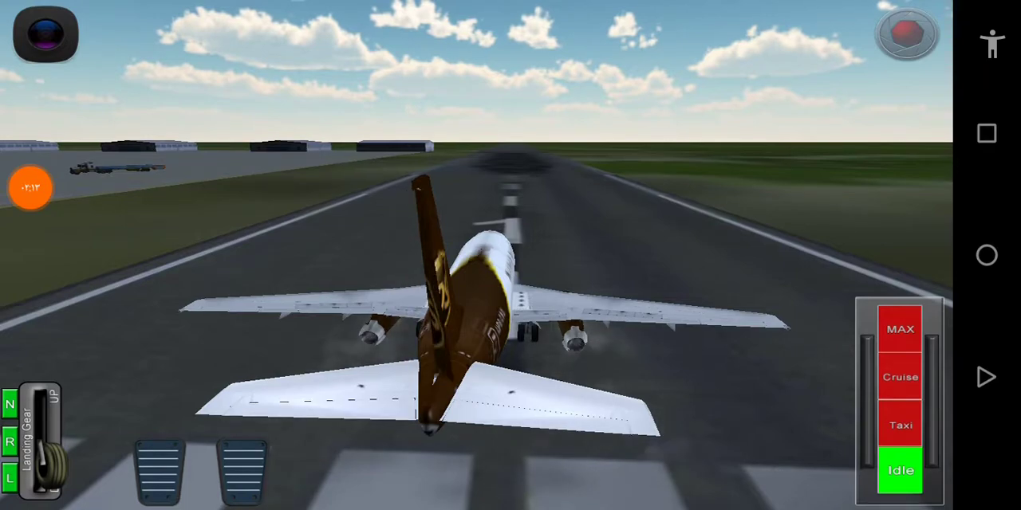
click(45, 33)
click(183, 135)
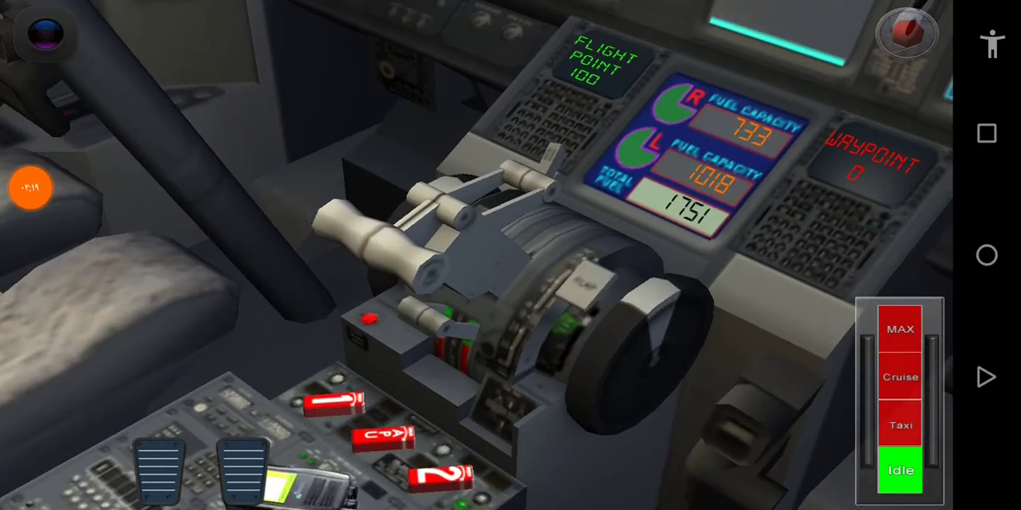
Check the Follow chase view, then return to the Cockpit view as the takeoff roll begins
click(45, 33)
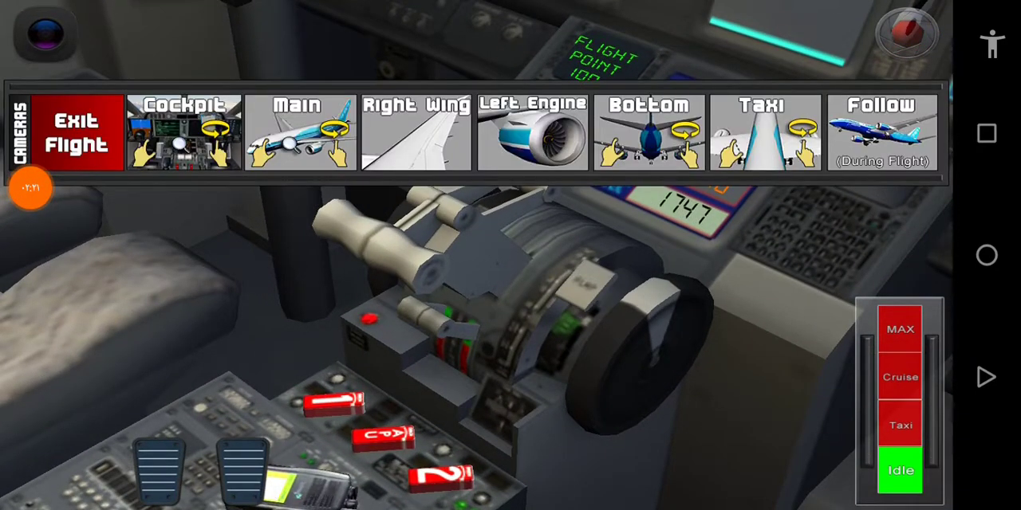
click(882, 133)
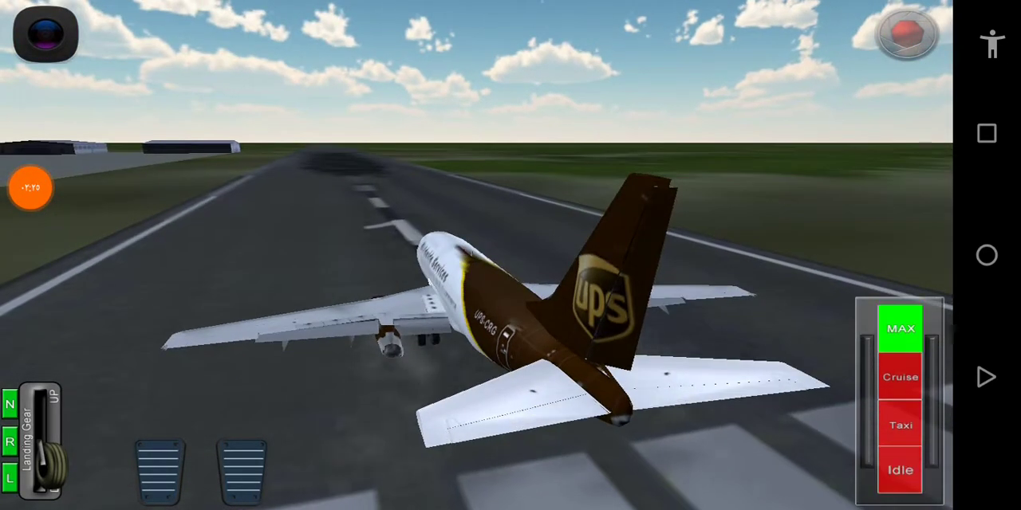
click(45, 33)
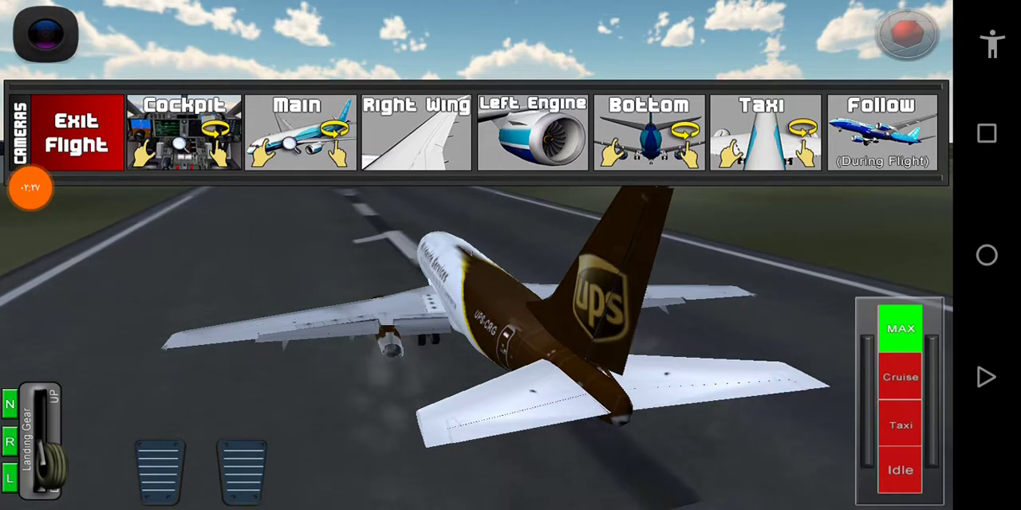
click(184, 132)
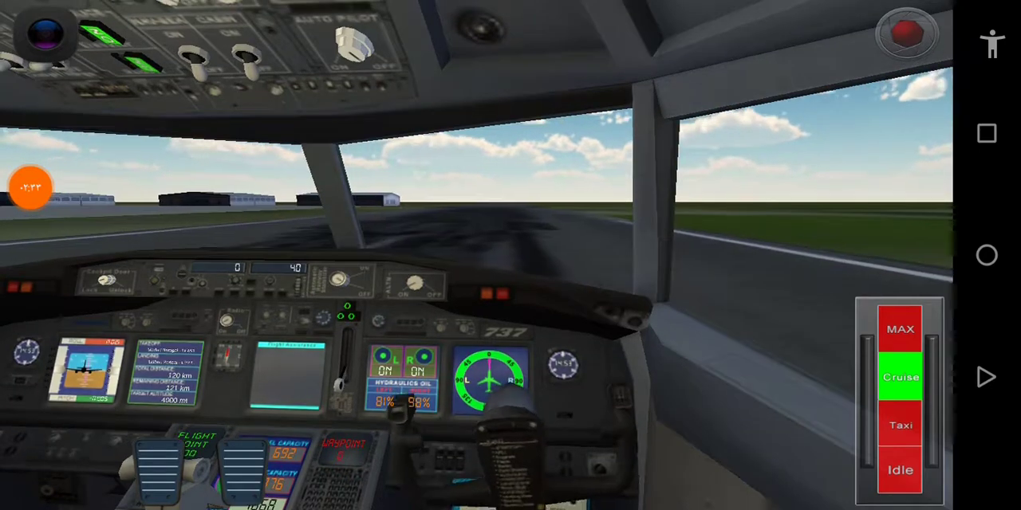
Set throttle to MAX, then ease back to Cruise once speed passes 85
click(901, 328)
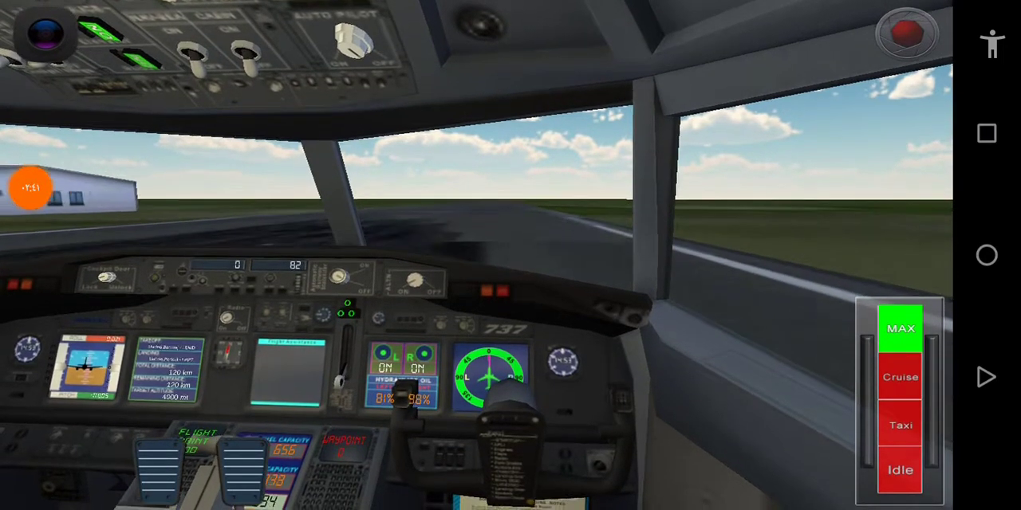
click(900, 377)
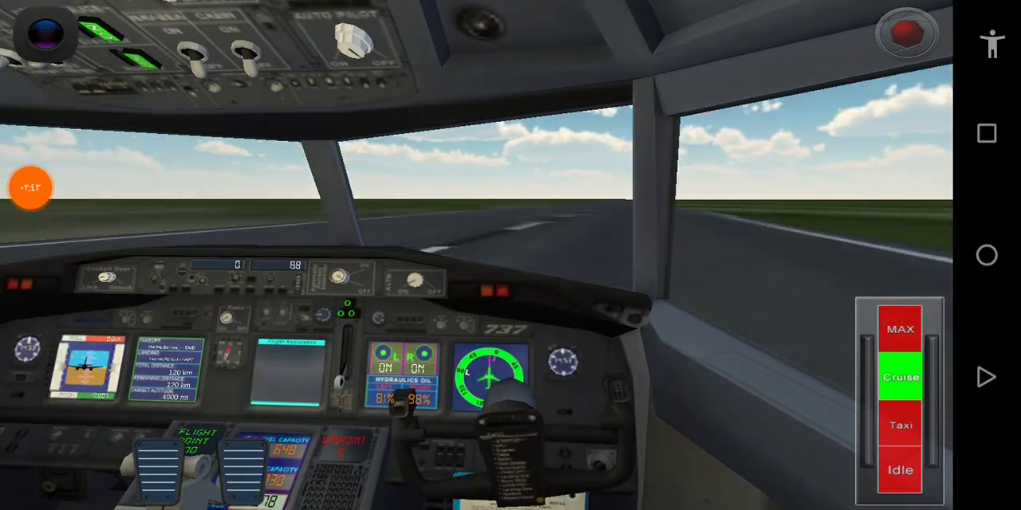